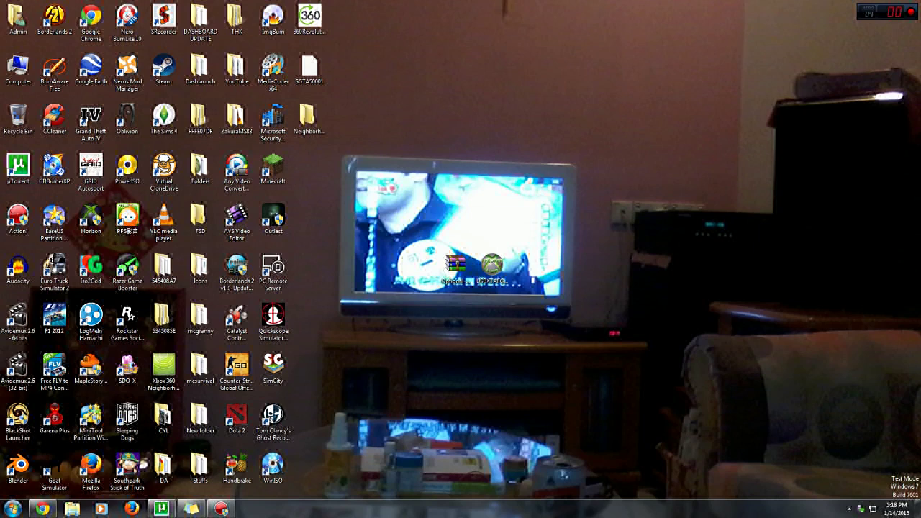
Open the Optional-Media-Update-12-12-2011.zip archive to view its contents, and minimize it
left_click(455, 270)
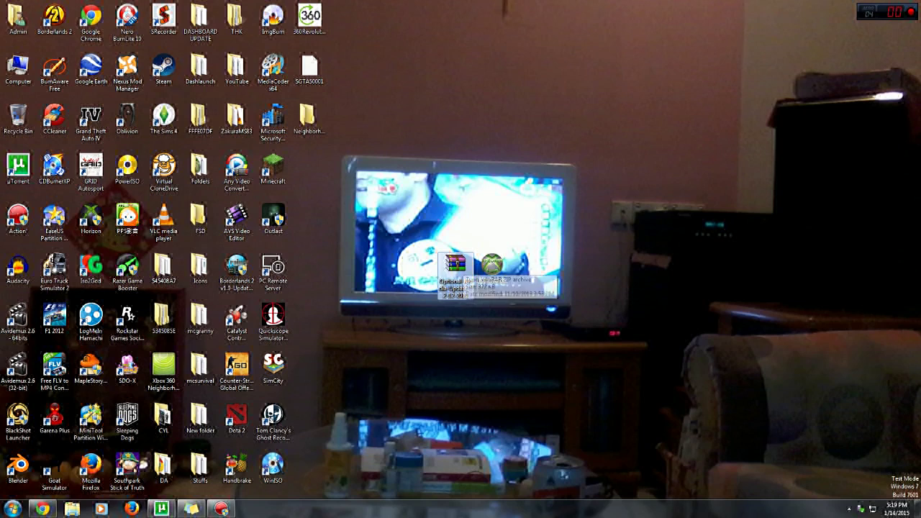
double_click(455, 268)
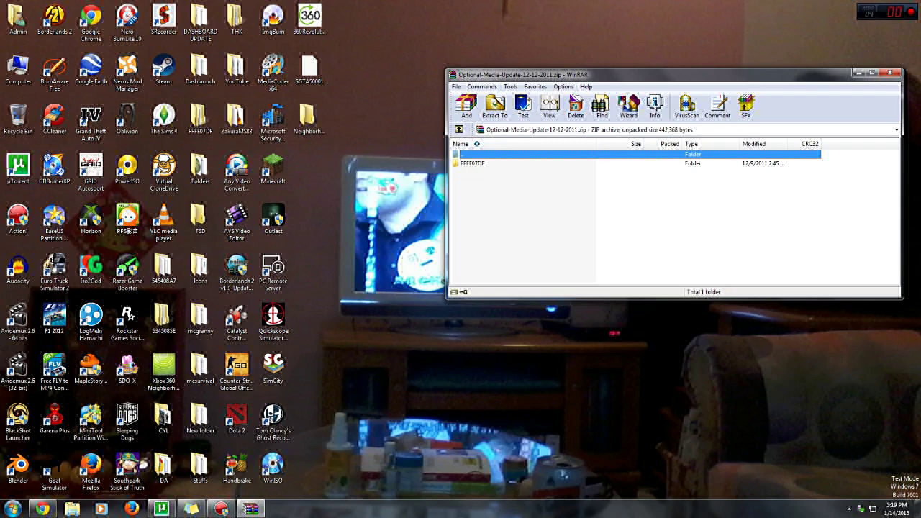
left_click(857, 73)
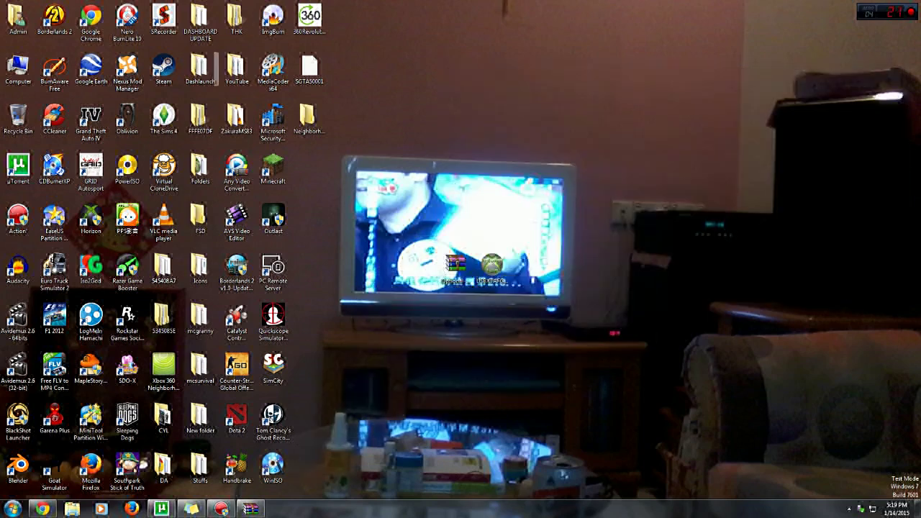
Open the desktop folder FFFE07DF and its 00000002 subfolder to view the update file, and minimize the window
double_click(200, 118)
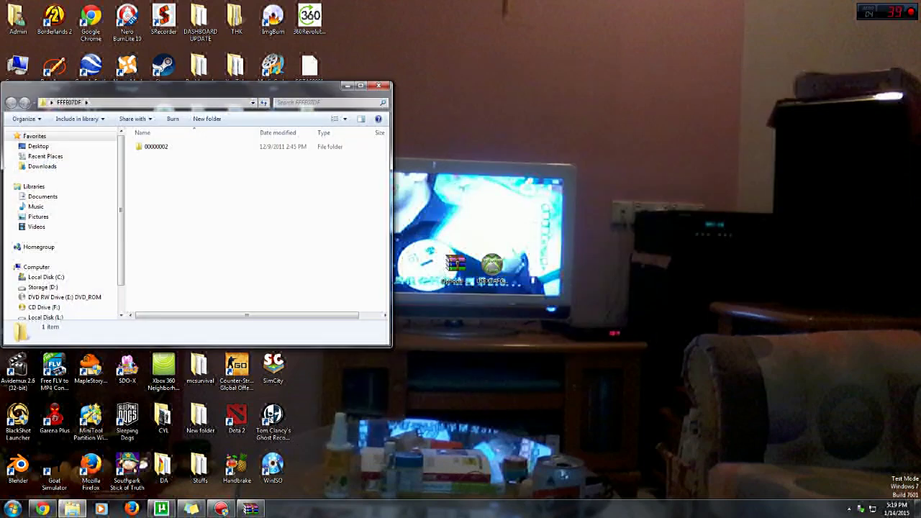
left_click_drag(207, 96, 433, 131)
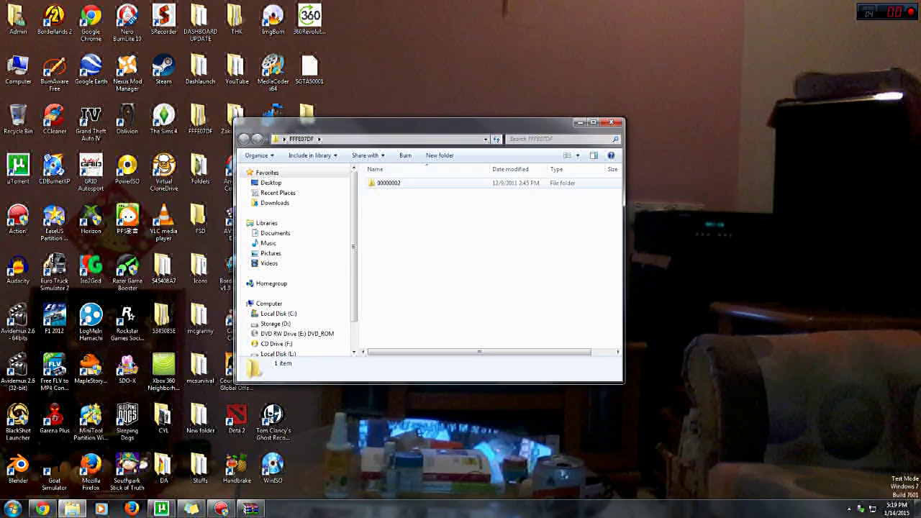
double_click(388, 182)
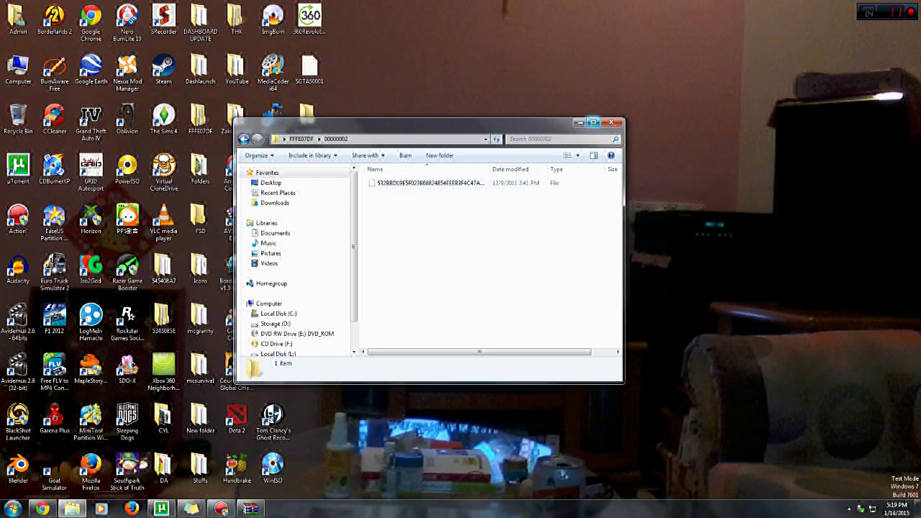
left_click(592, 122)
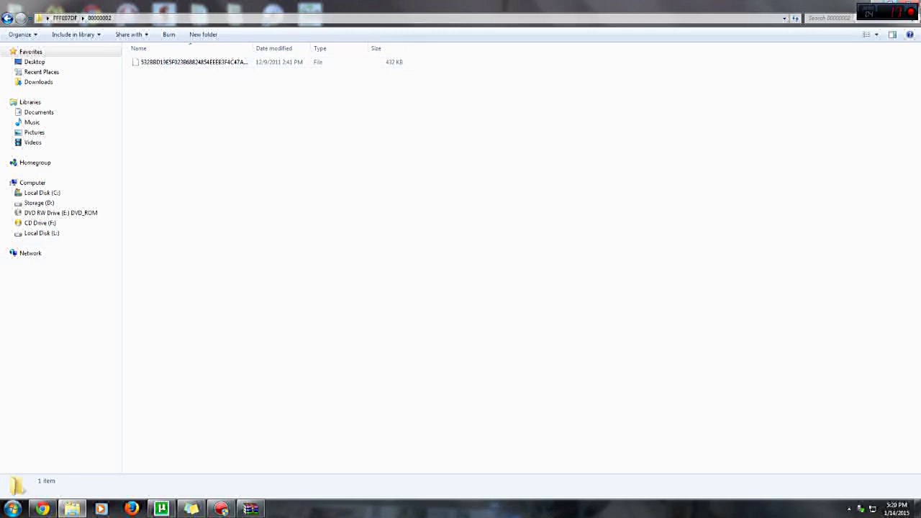
left_click(890, 3)
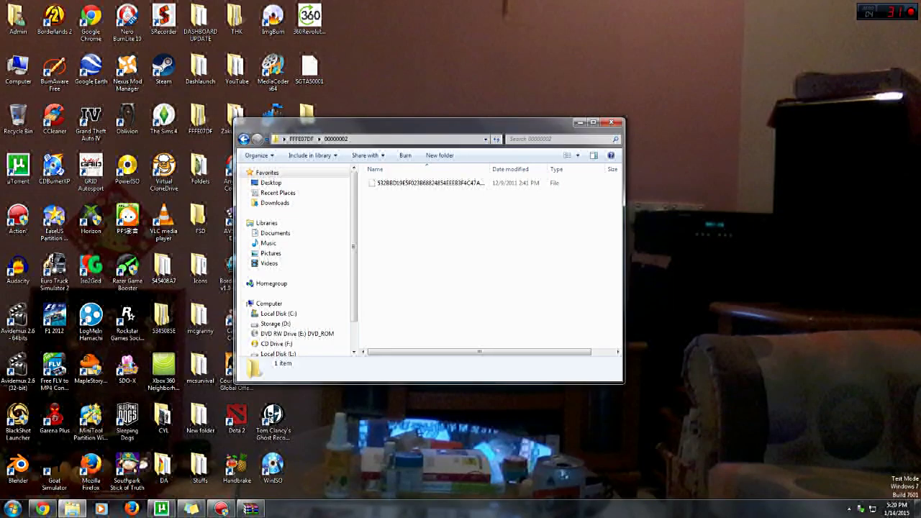
left_click(579, 123)
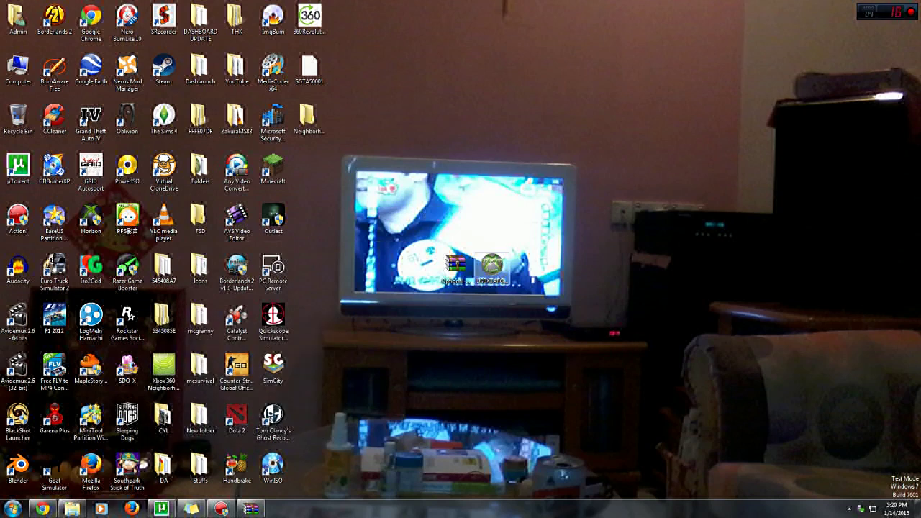
Launch Usb Xtaf Gui from the desktop and manually open the USB device Local Disk (L:)
double_click(491, 268)
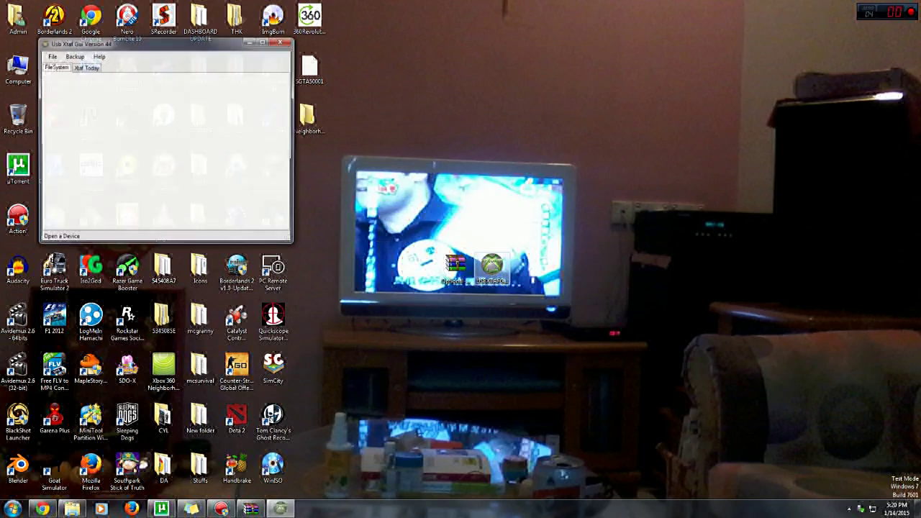
left_click_drag(177, 44, 431, 141)
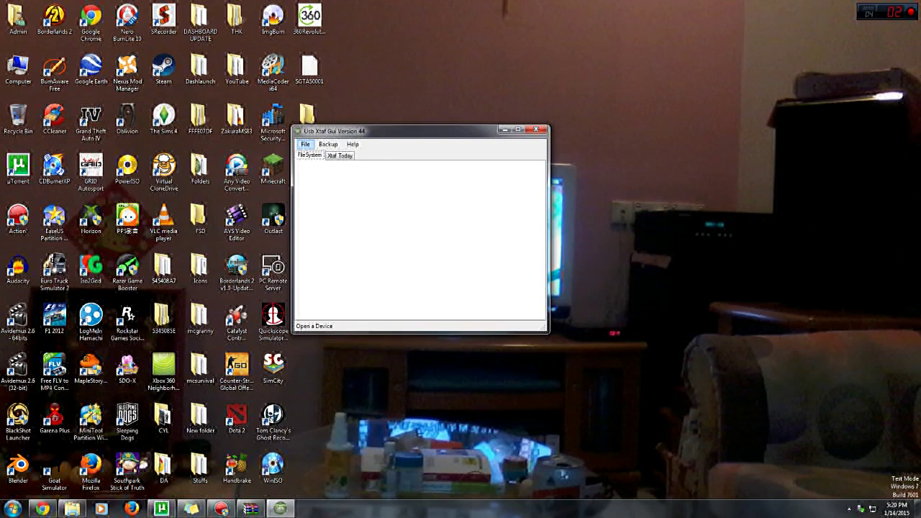
left_click(305, 144)
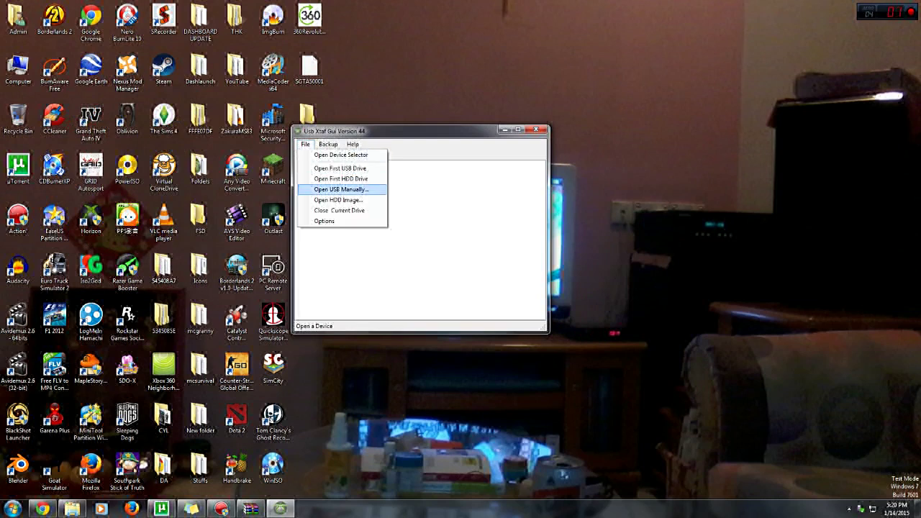
left_click(341, 189)
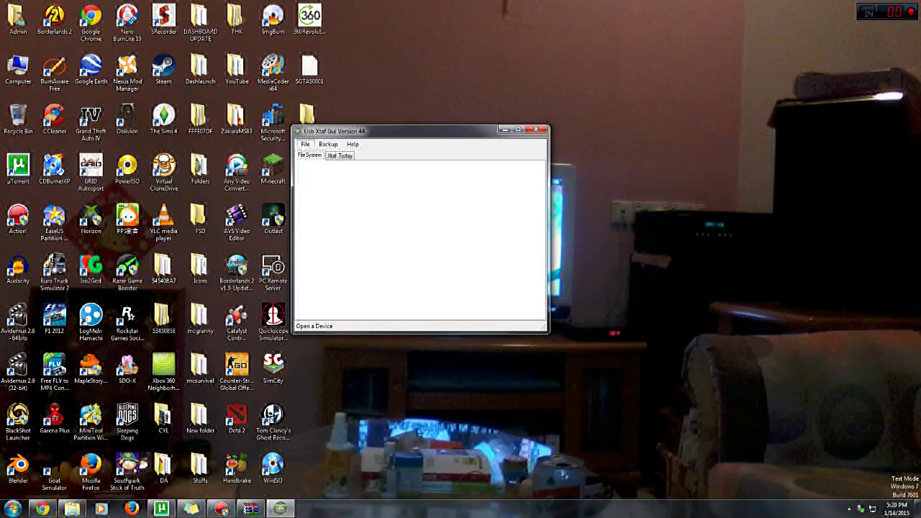
left_click(424, 258)
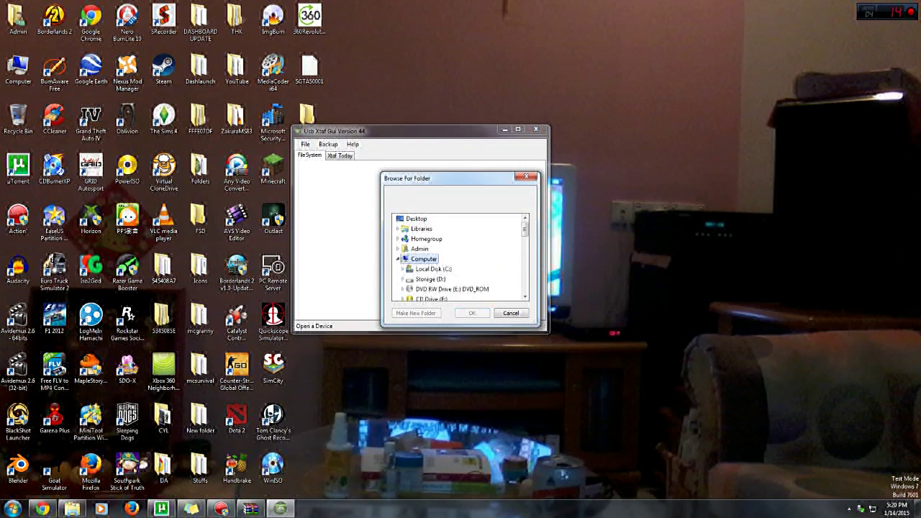
scroll(456, 258, "down", 2)
scroll(459, 257, "down", 1)
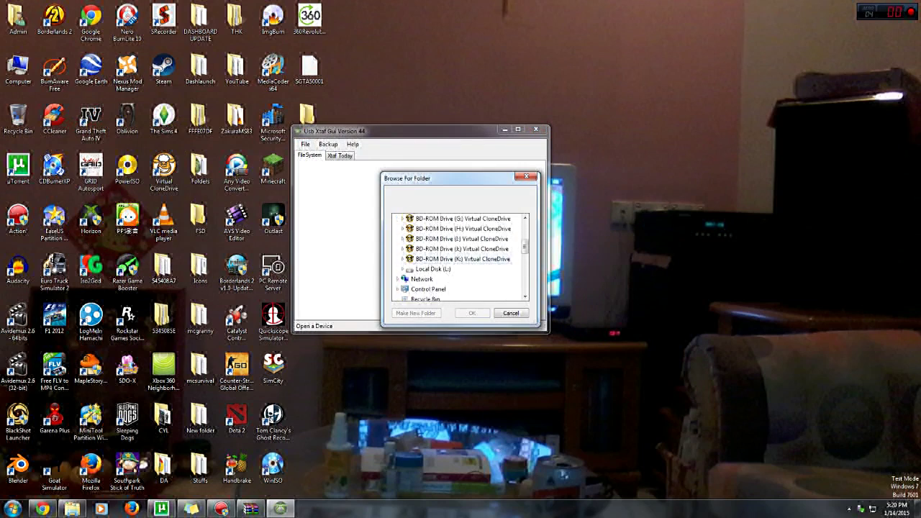
left_click(433, 269)
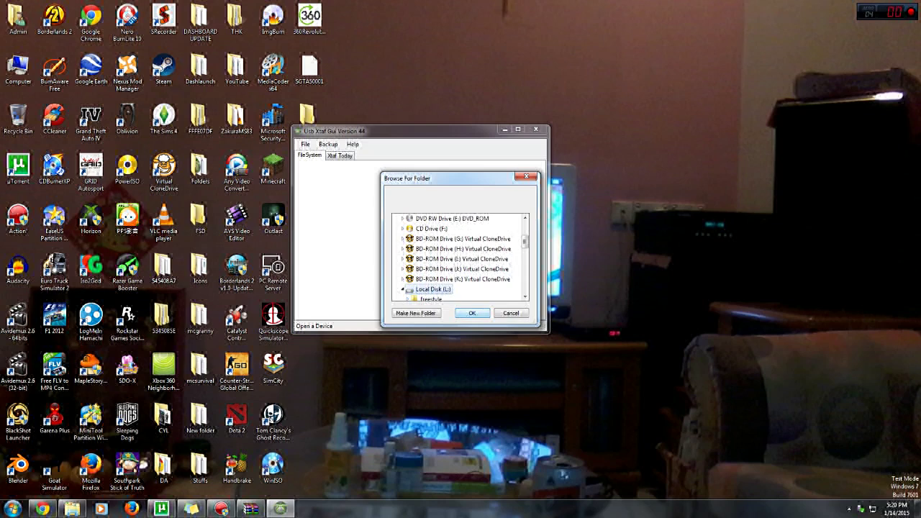
left_click(471, 313)
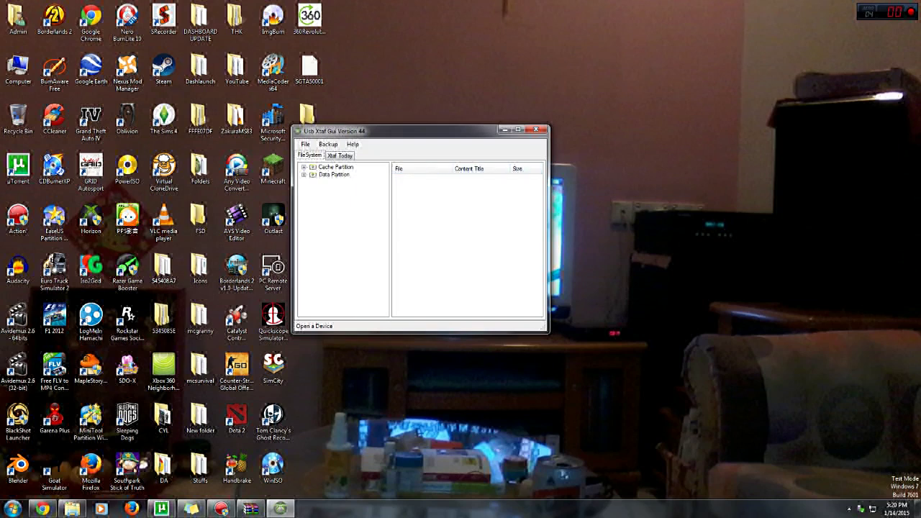
left_click(334, 174)
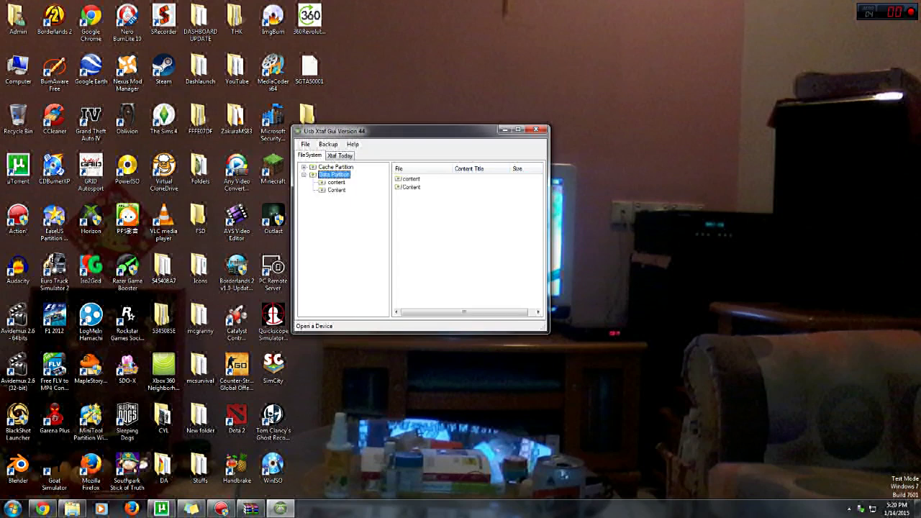
left_click(336, 182)
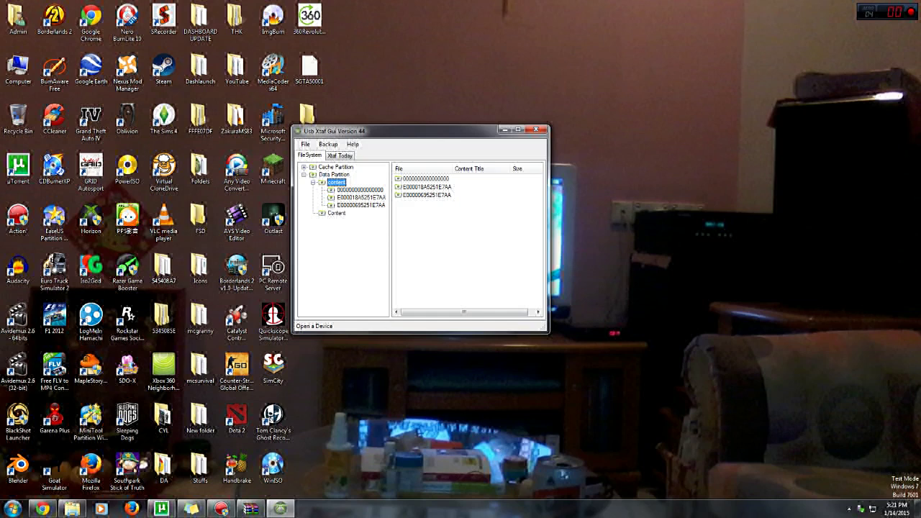
left_click(360, 190)
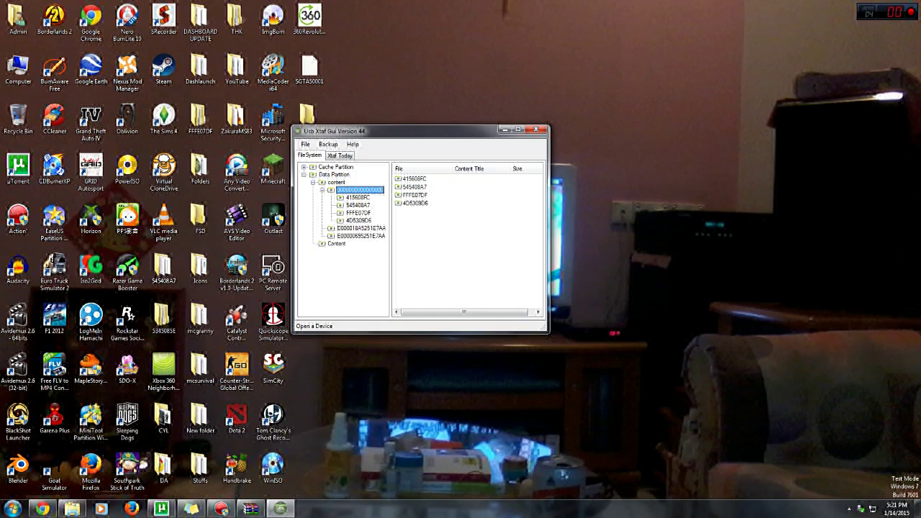
left_click_drag(382, 132, 487, 128)
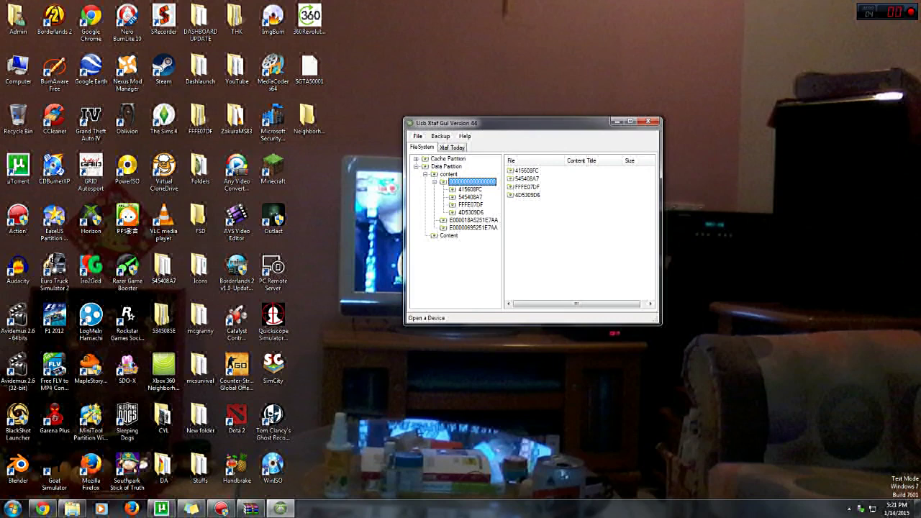
left_click_drag(427, 127, 425, 146)
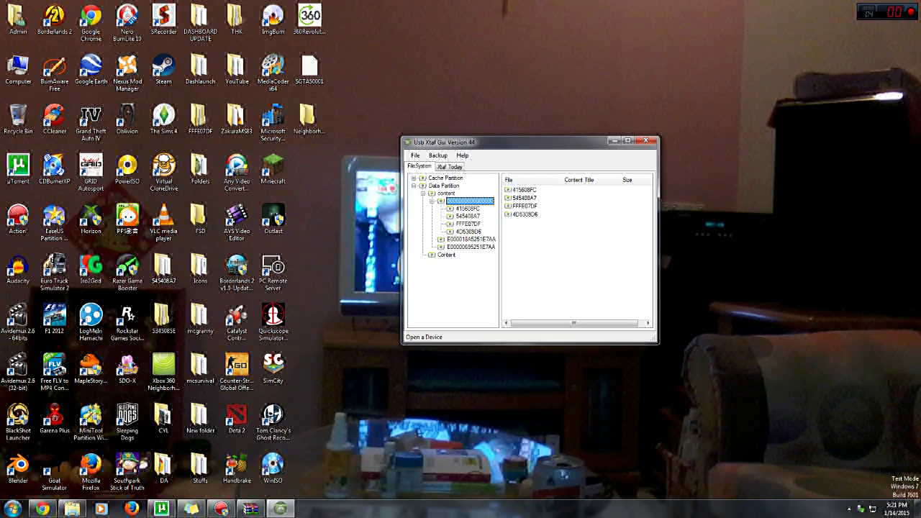
right_click(468, 201)
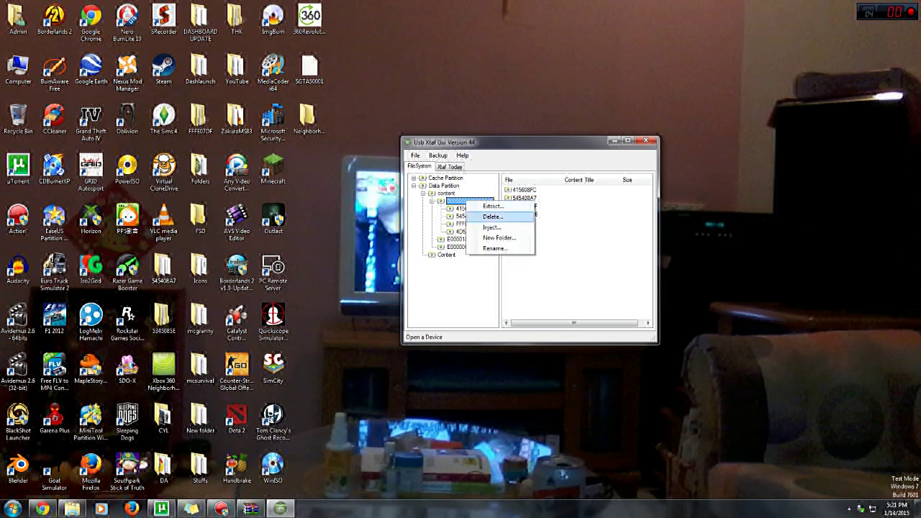
left_click(500, 238)
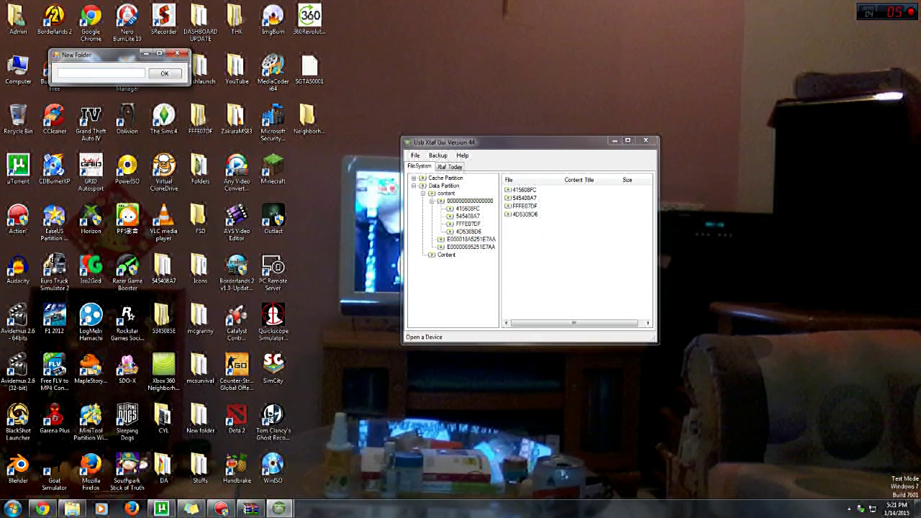
type("fFFE07DF")
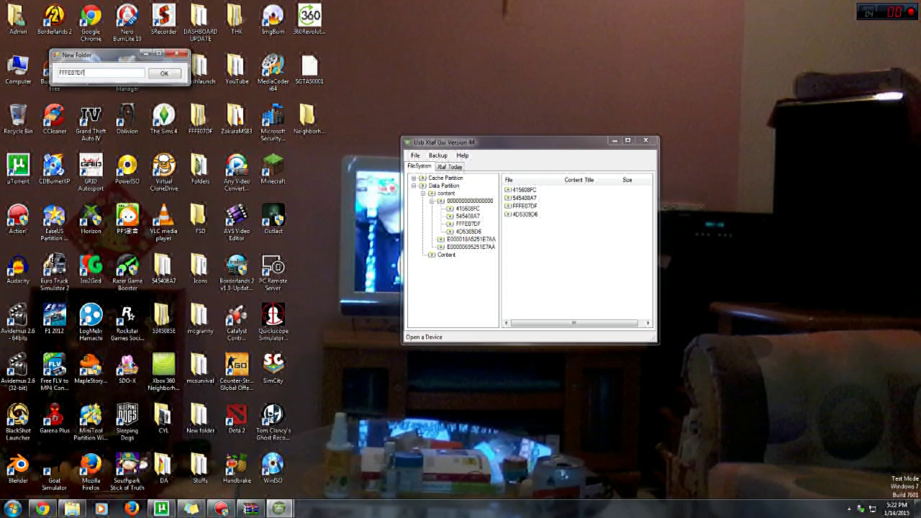
left_click(177, 54)
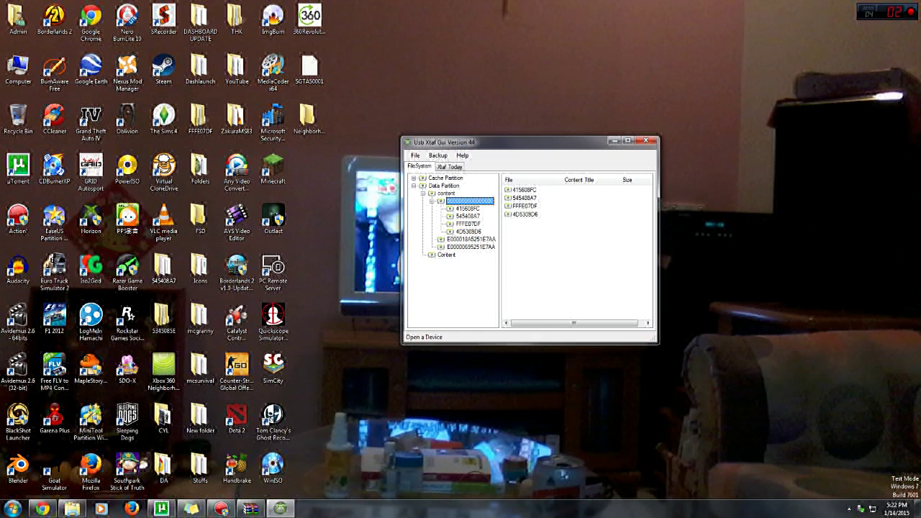
Open the FFFE07DF folder on the USB device and view the contents of its 00000002 subfolder
double_click(467, 224)
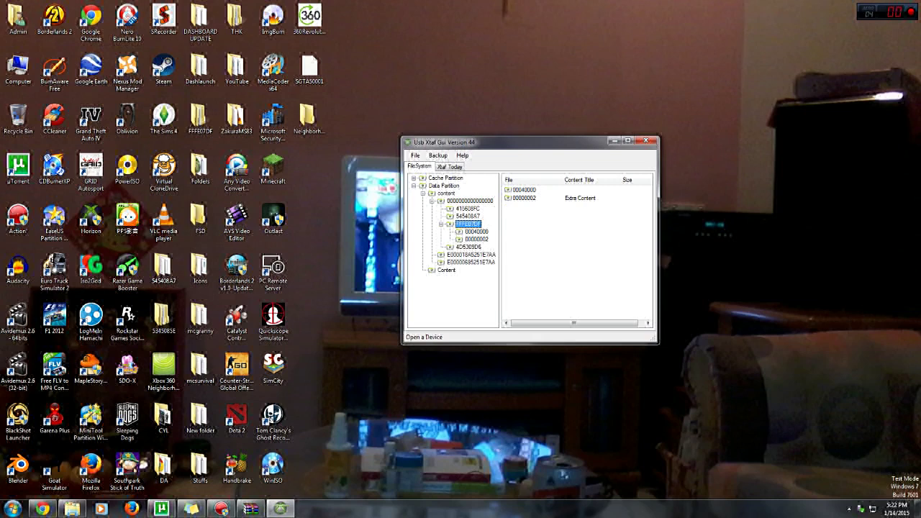
right_click(468, 224)
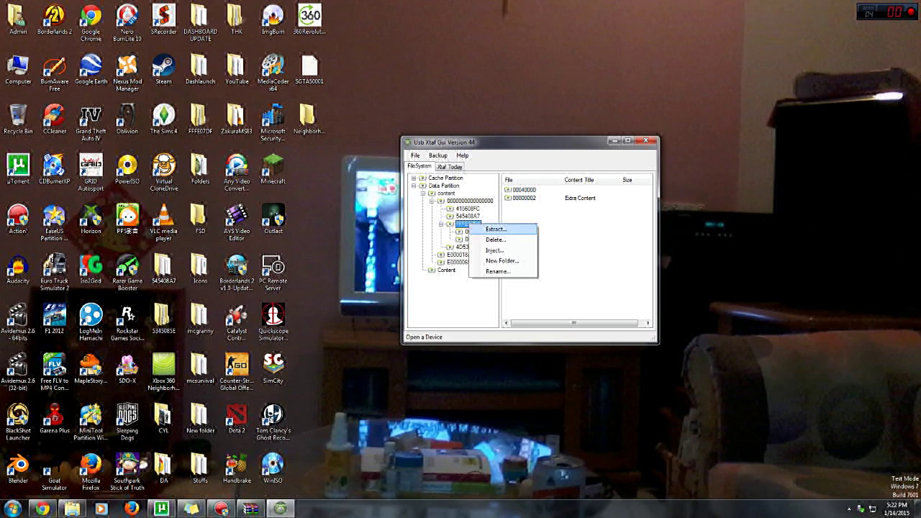
left_click(495, 229)
left_click(523, 190)
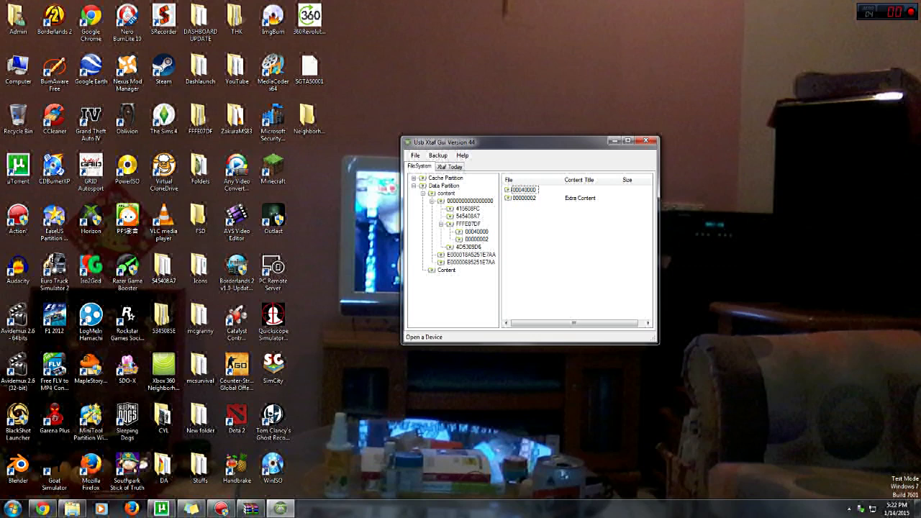
left_click(467, 224)
left_click(476, 239)
right_click(479, 240)
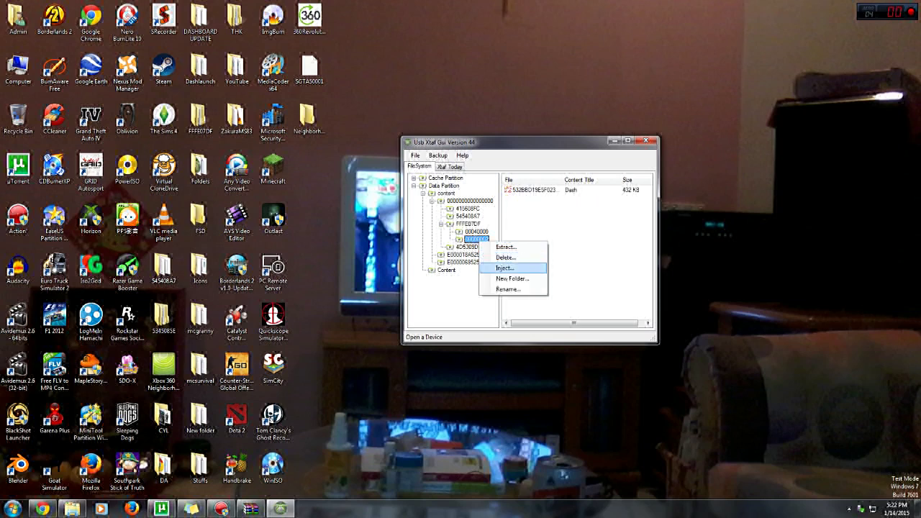
left_click(505, 268)
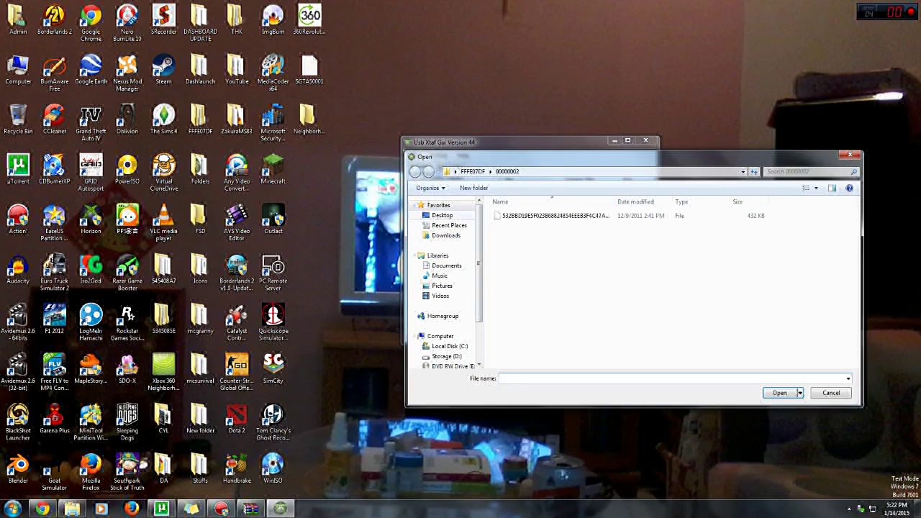
left_click(442, 215)
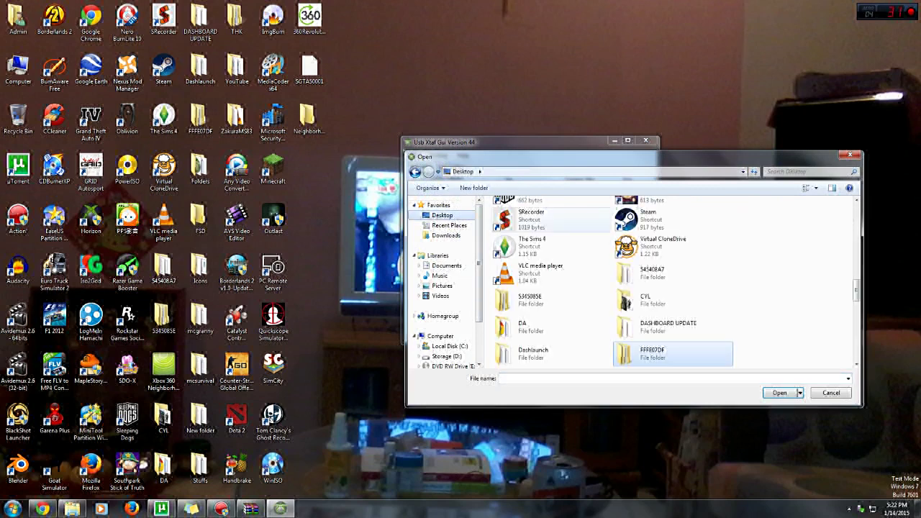
left_click(651, 352)
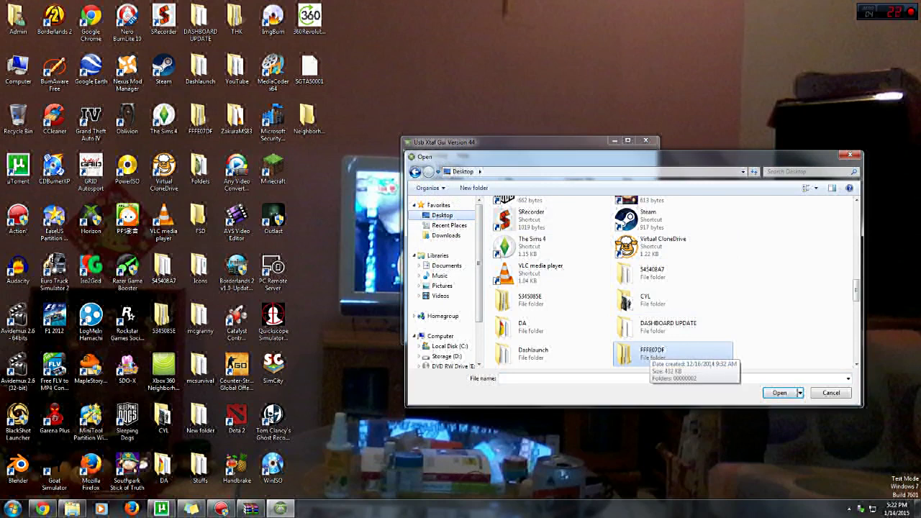
double_click(651, 351)
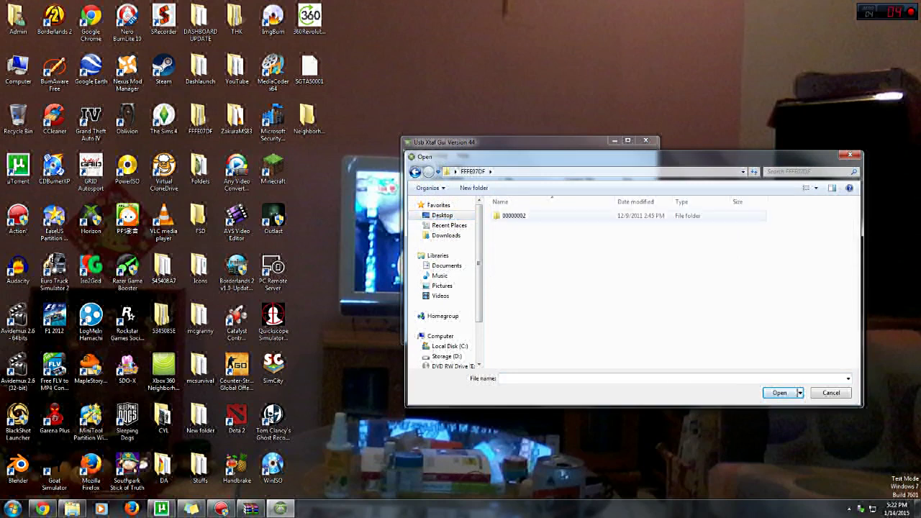
double_click(551, 215)
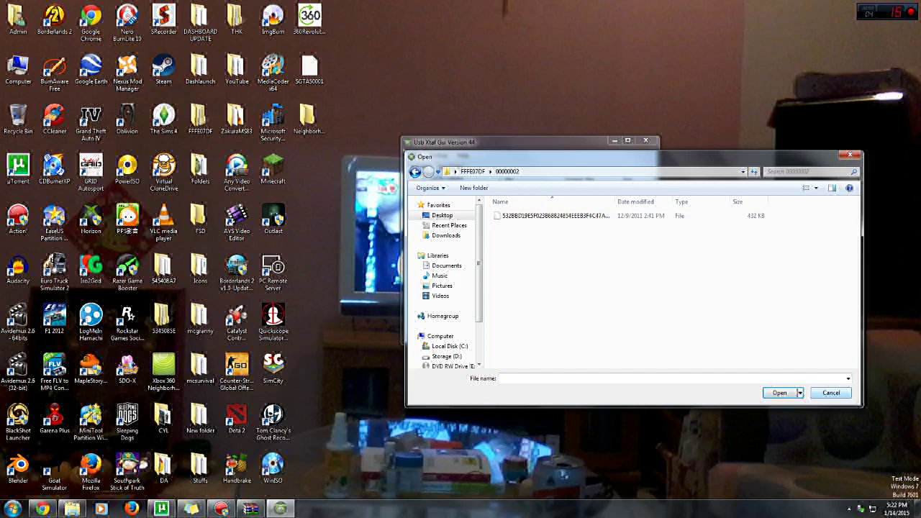
left_click(831, 393)
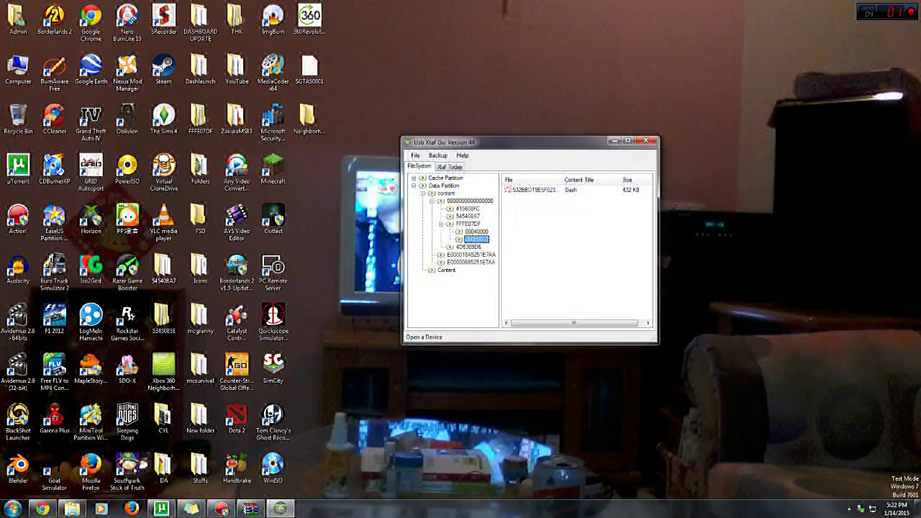
Close the Usb Xtaf Gui program
left_click(646, 140)
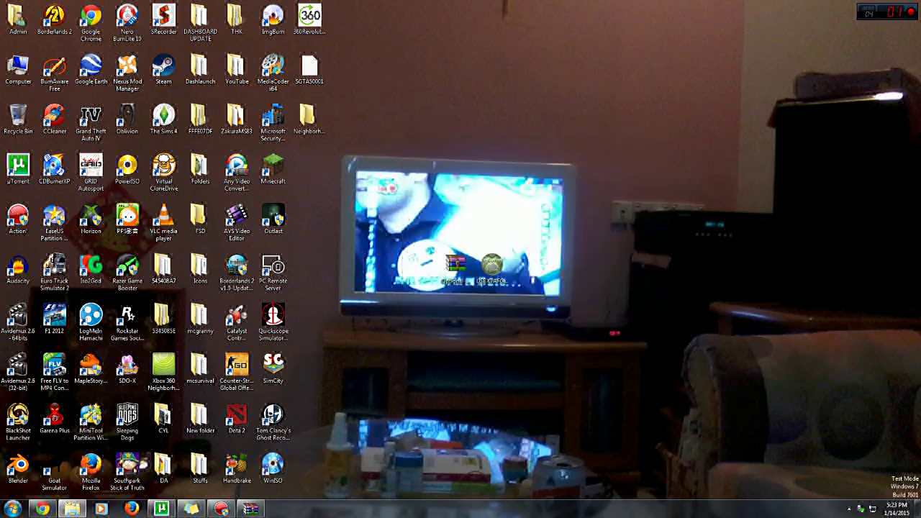